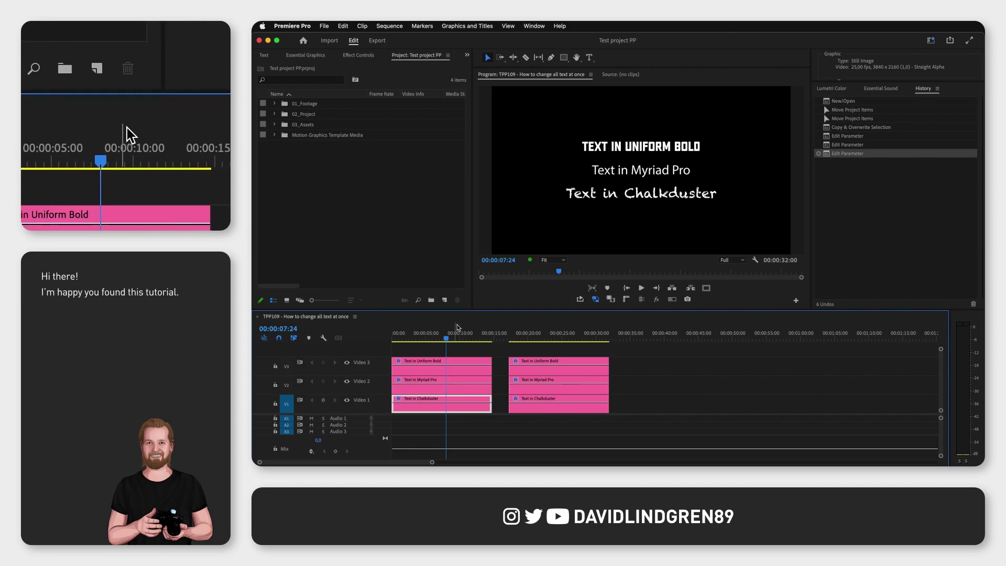
Preview the styled text clips, deselect them, and open Graphics and Titles > Replace Fonts in Projects.
left_click(518, 324)
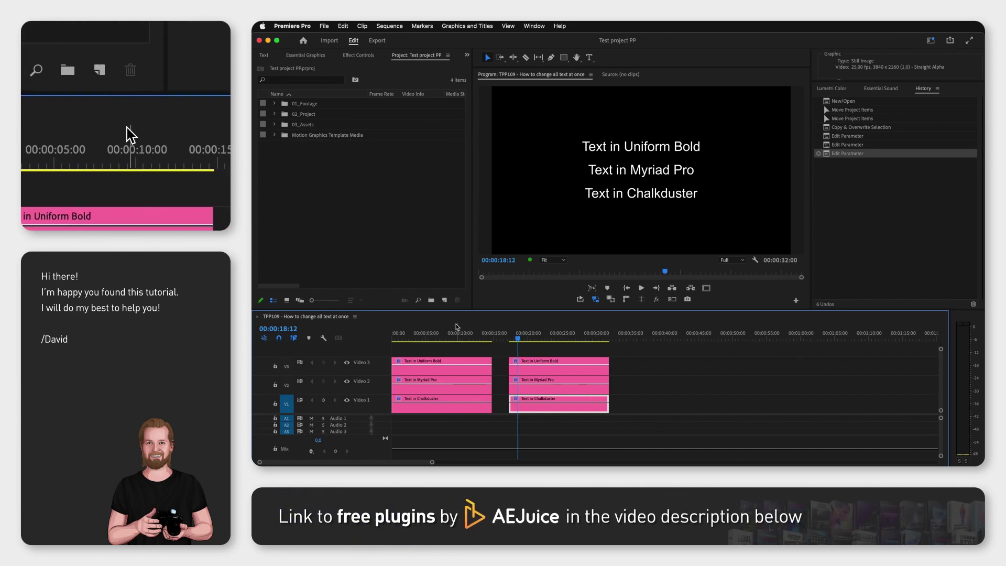
left_click(451, 327)
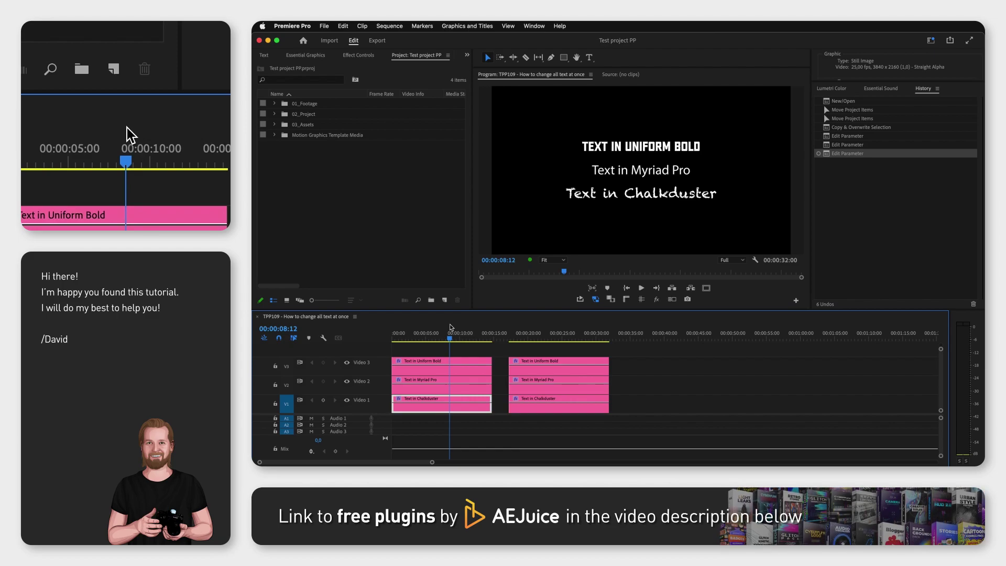
left_click(446, 290)
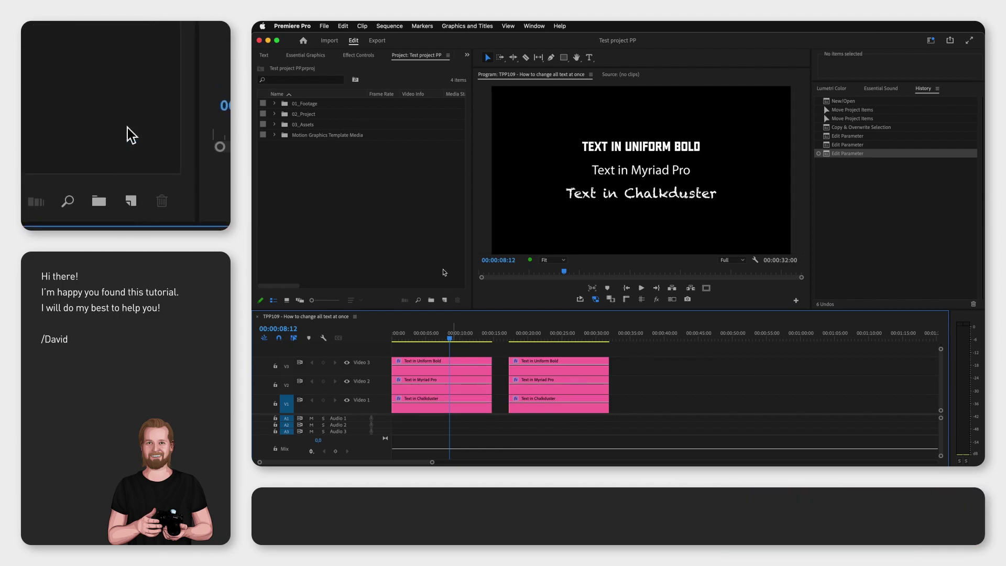
left_click(460, 26)
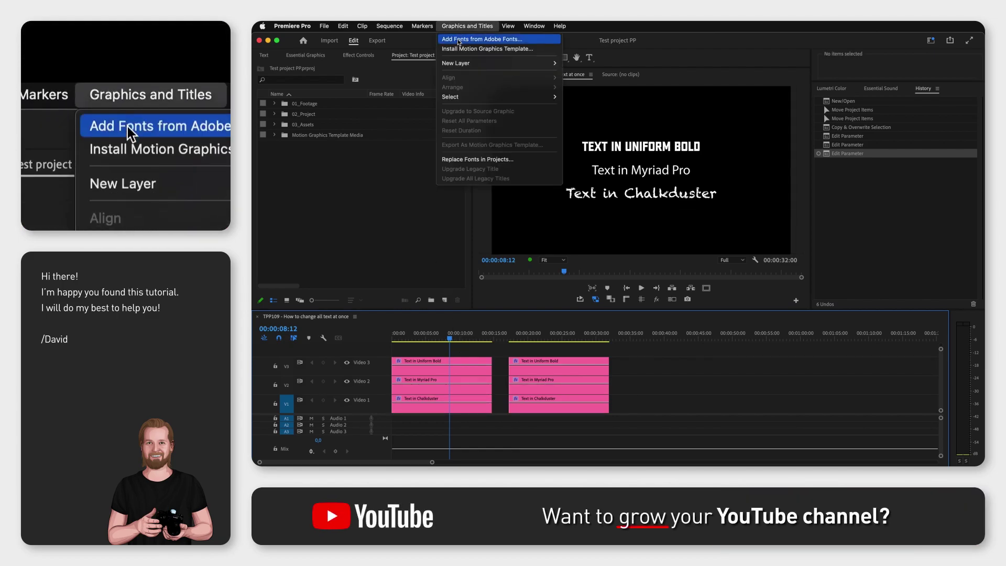
left_click(469, 161)
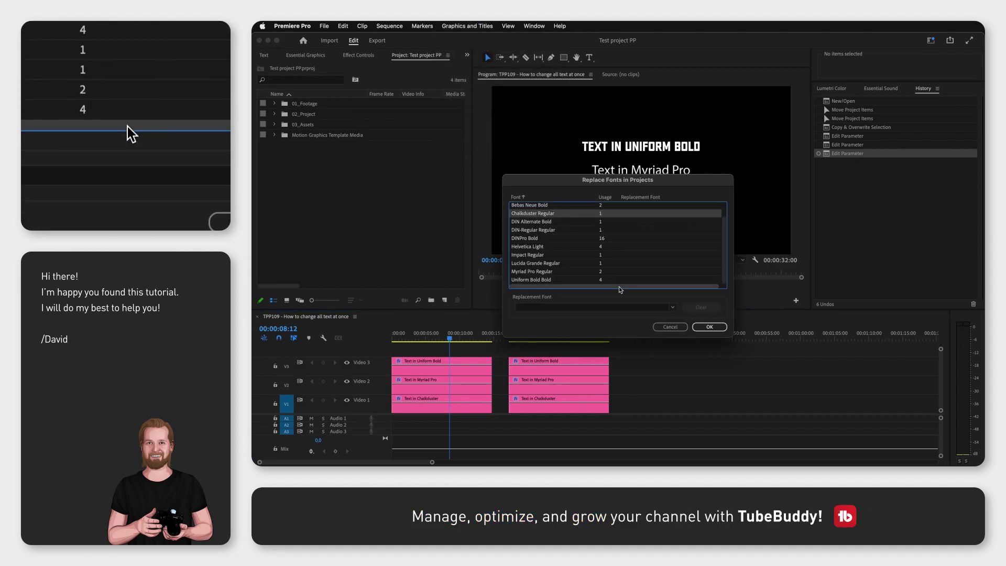
Pick Arial Regular as replacement for the Chalkduster, Myriad Pro and Uniform Bold rows, then confirm with OK.
left_click(593, 307)
left_click(628, 268)
left_click(585, 273)
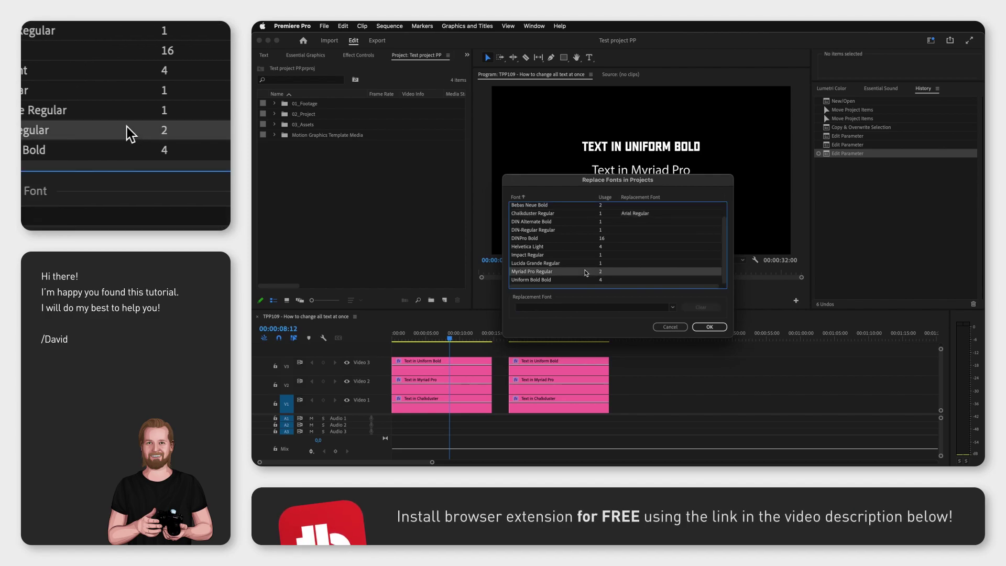
left_click(593, 307)
left_click(641, 281)
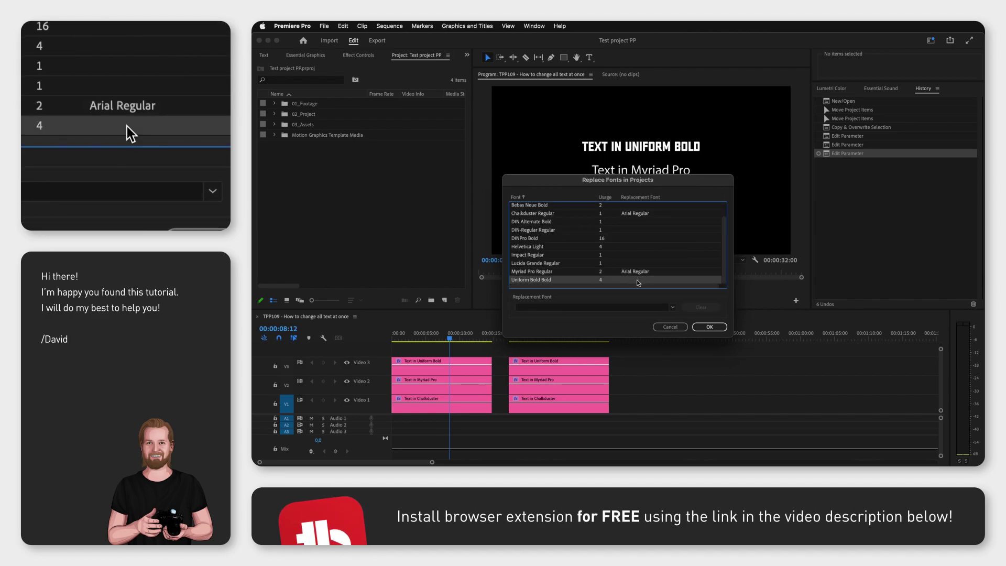
left_click(593, 307)
left_click(588, 285)
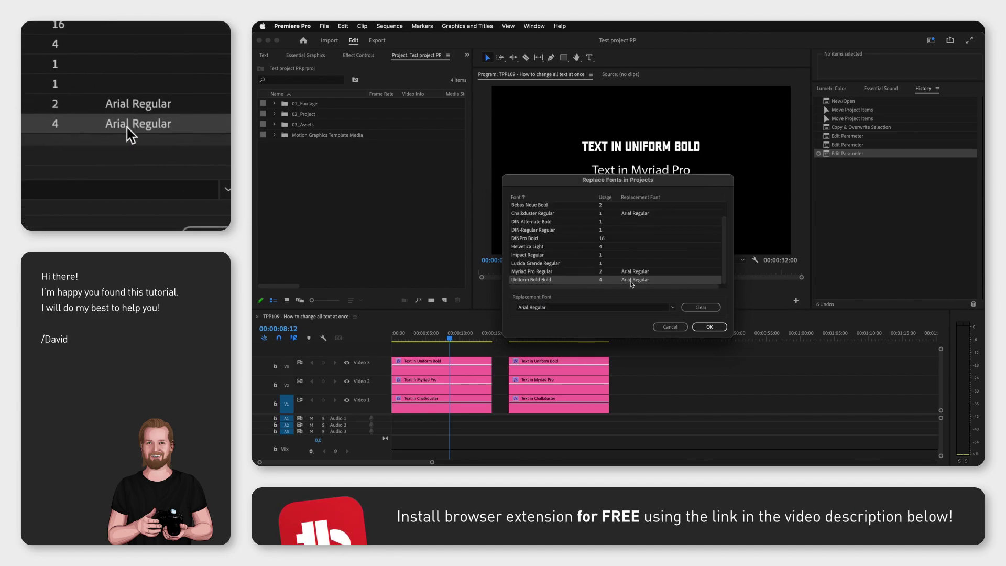
left_click(709, 326)
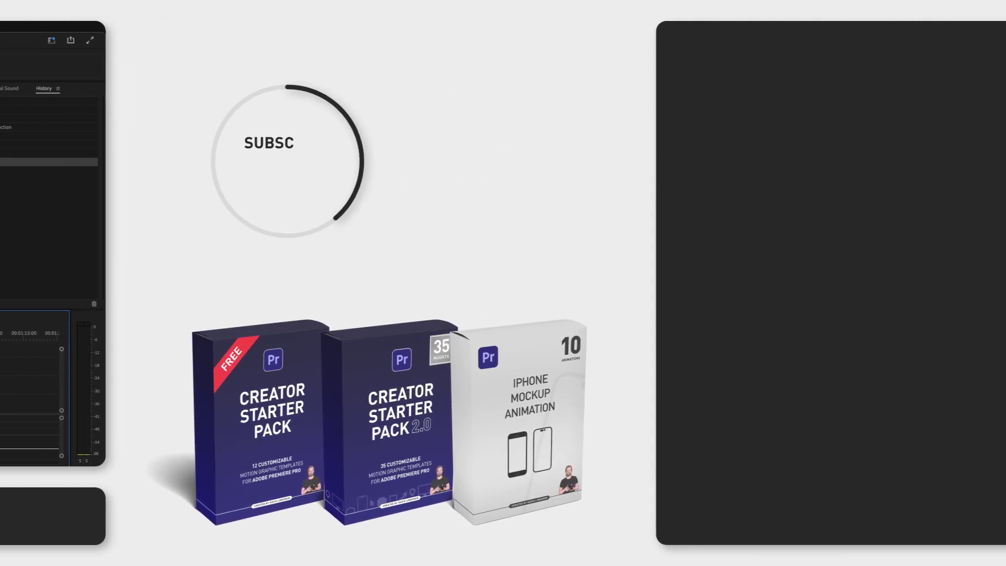